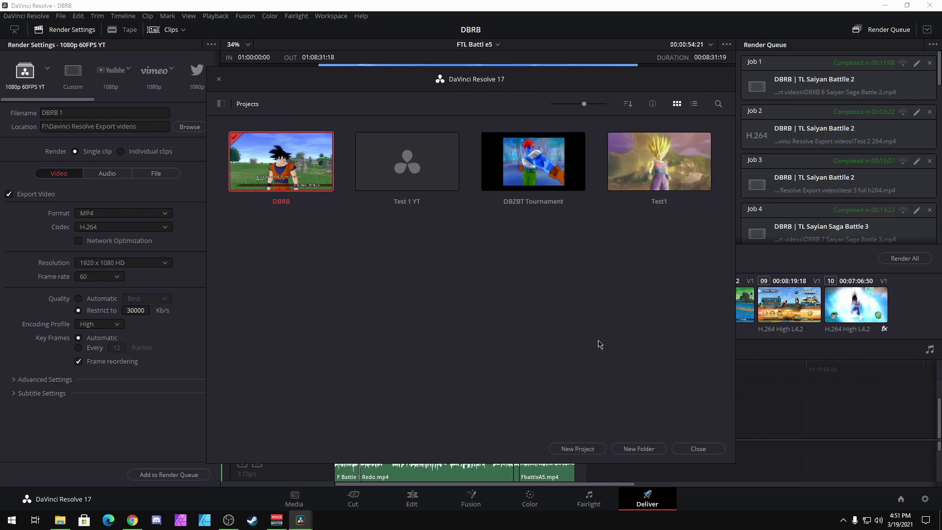
# - Close the Project Manager to return to the DBRB project's Deliver page
pyautogui.click(516, 4)
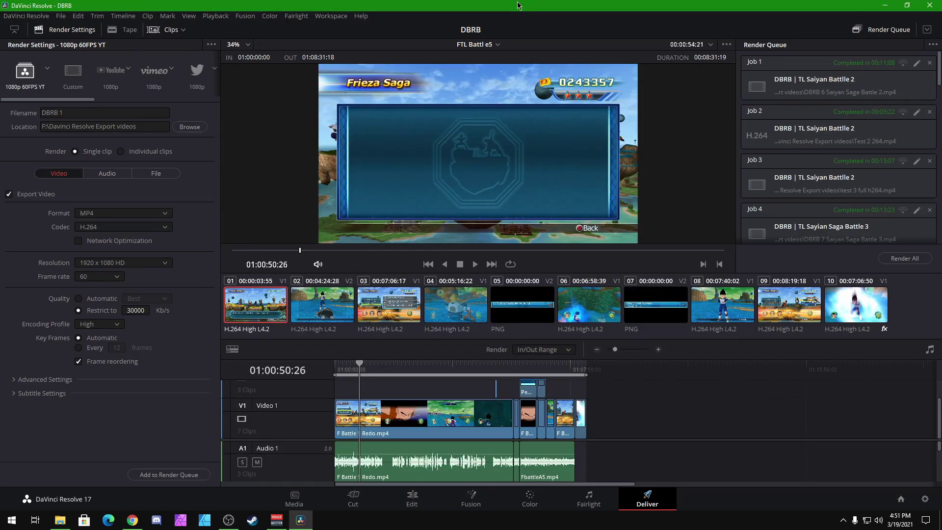
pyautogui.click(525, 350)
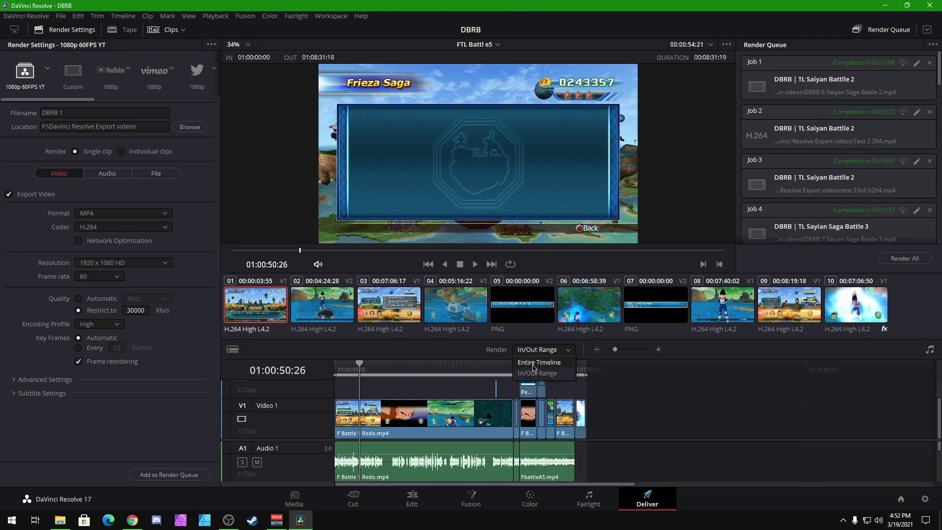
# - Switch the render range from In/Out Range to Entire Timeline
pyautogui.click(533, 363)
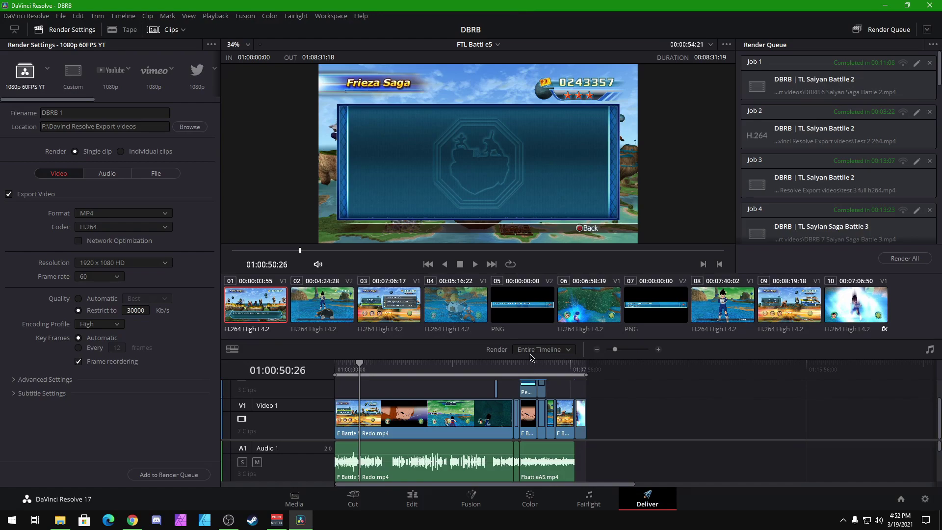
pyautogui.click(532, 351)
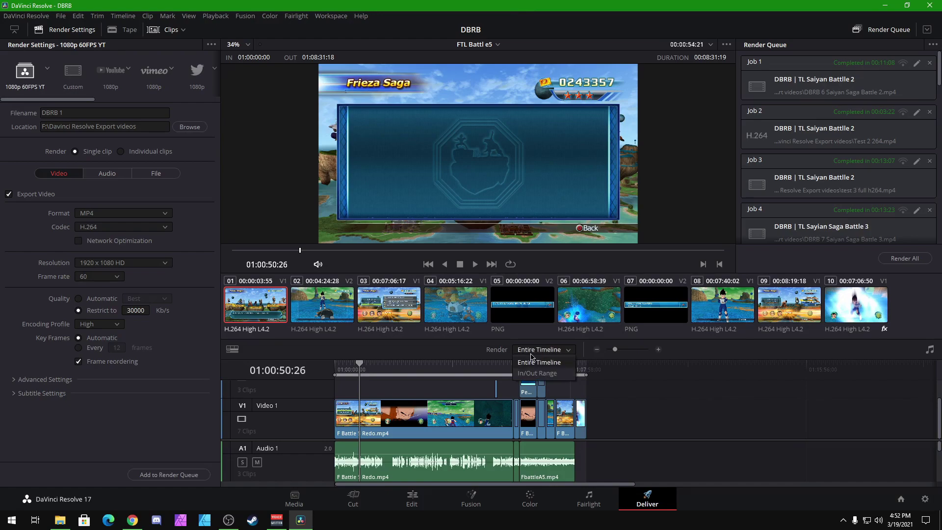
pyautogui.click(468, 357)
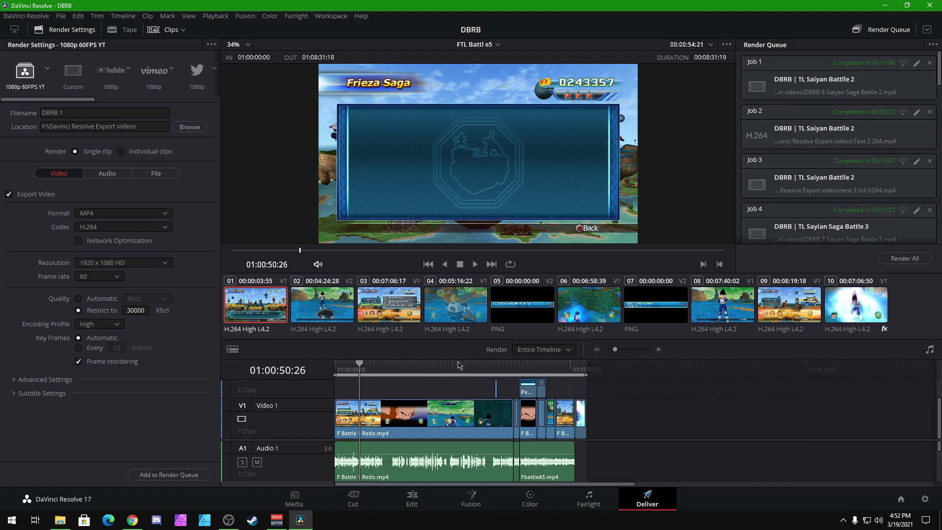
pyautogui.hotkey('alt', 'Tab')
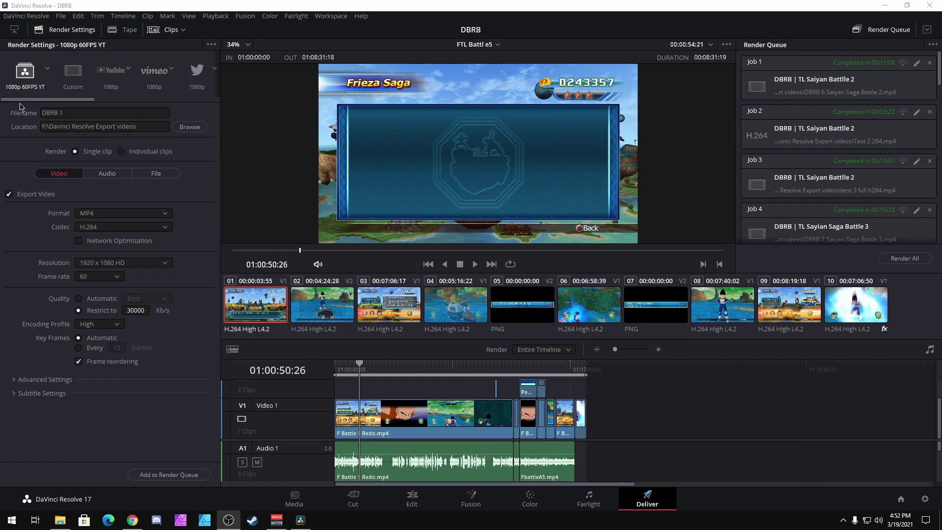
pyautogui.moveTo(20, 104); pyautogui.dragTo(53, 105)
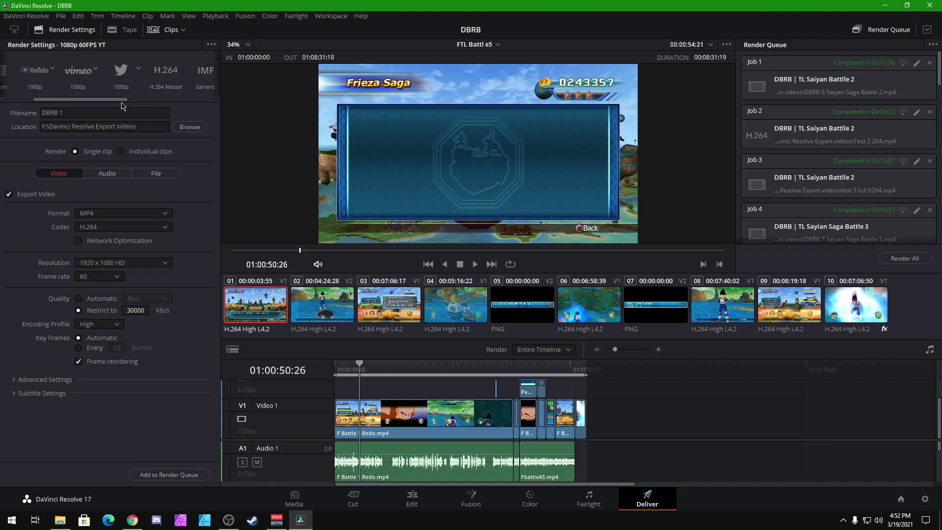
pyautogui.moveTo(112, 104); pyautogui.dragTo(114, 104)
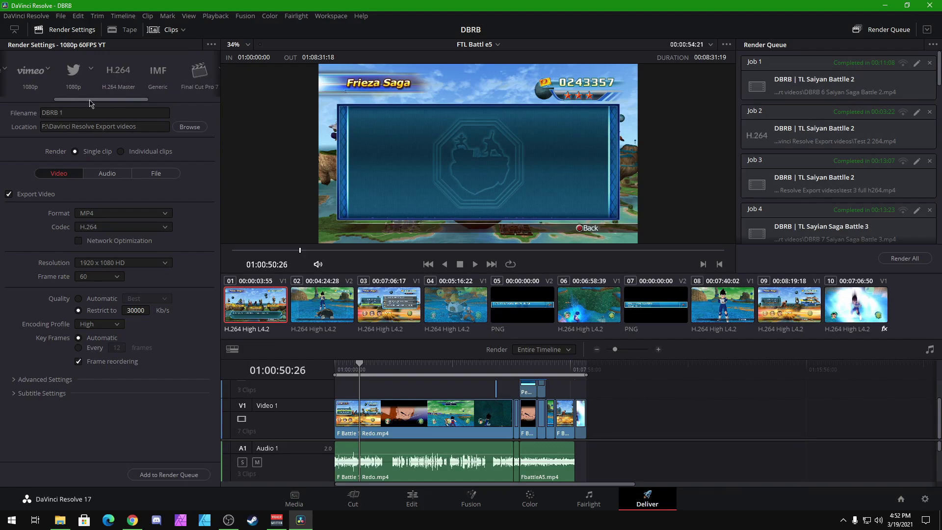
pyautogui.scroll(-2, 93, 103)
pyautogui.click(109, 71)
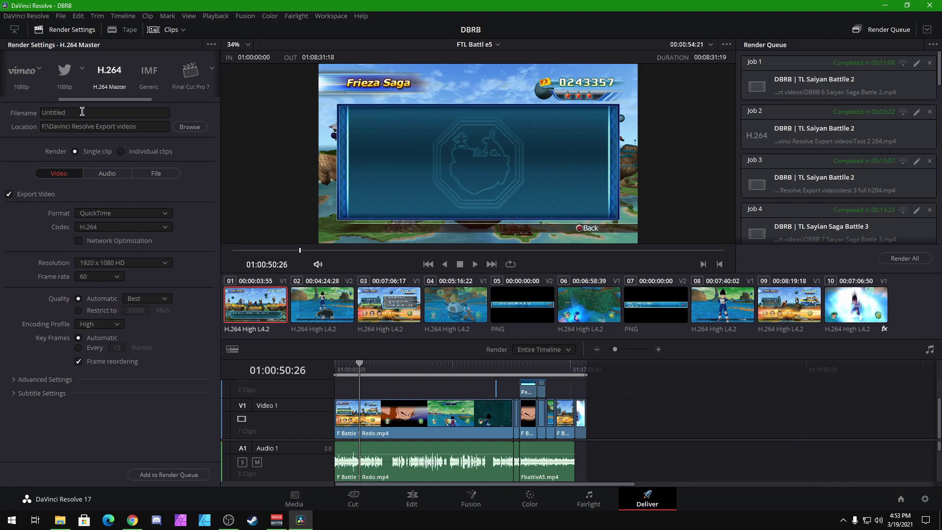
pyautogui.click(135, 214)
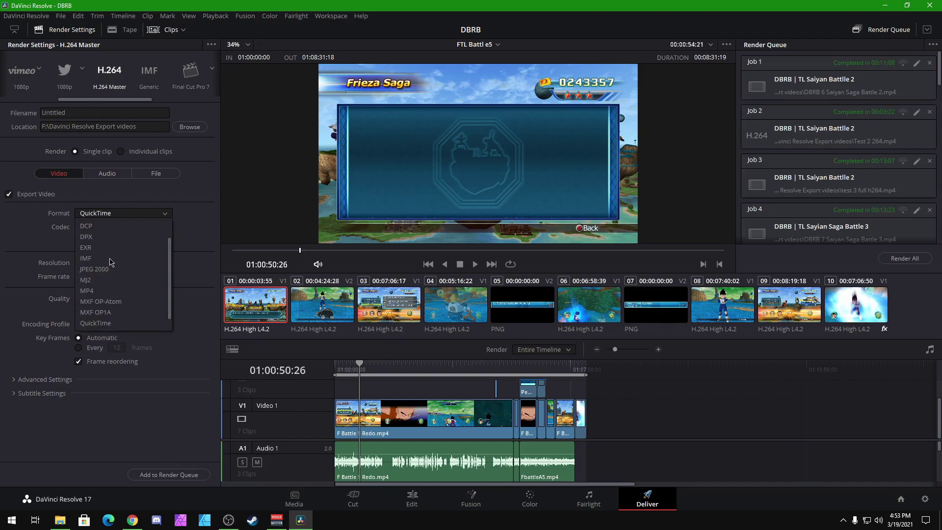
pyautogui.click(110, 203)
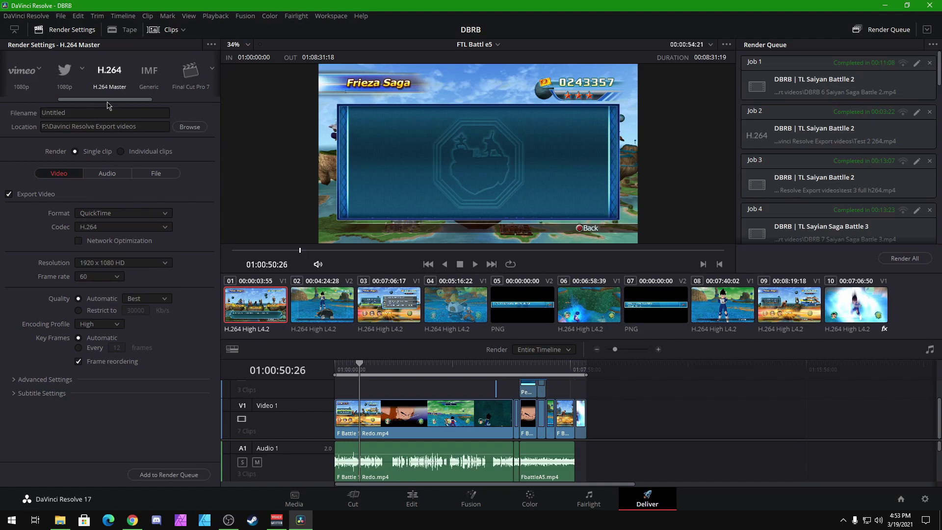
pyautogui.moveTo(108, 100); pyautogui.dragTo(61, 100)
pyautogui.click(44, 88)
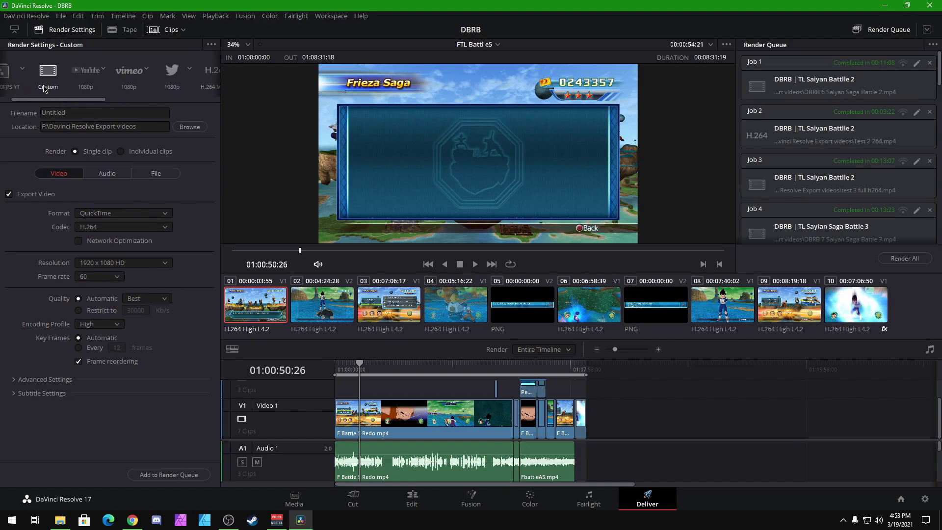
pyautogui.click(116, 215)
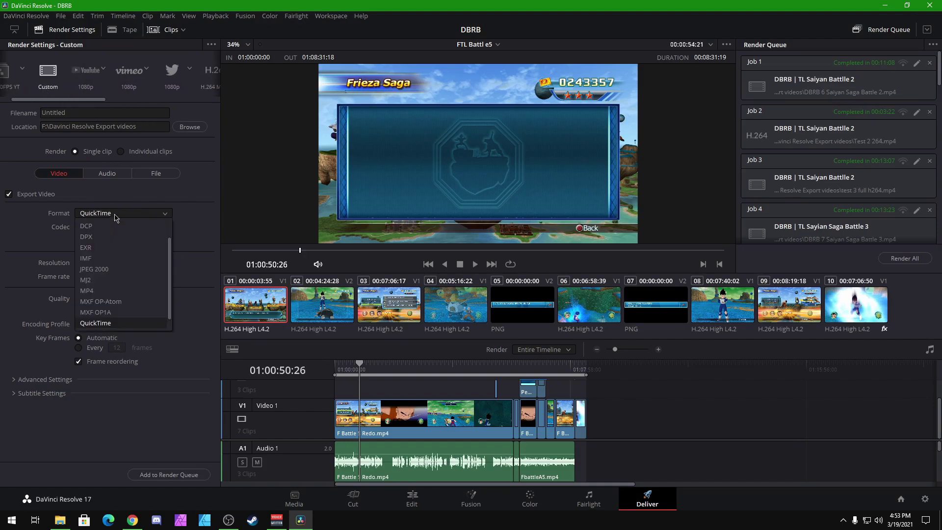
pyautogui.click(61, 265)
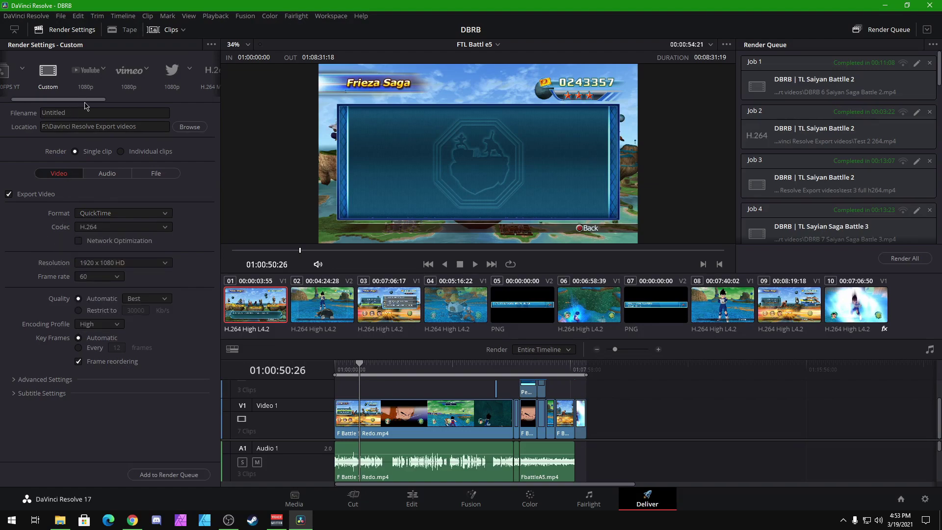
pyautogui.moveTo(84, 101); pyautogui.dragTo(62, 102)
pyautogui.click(31, 82)
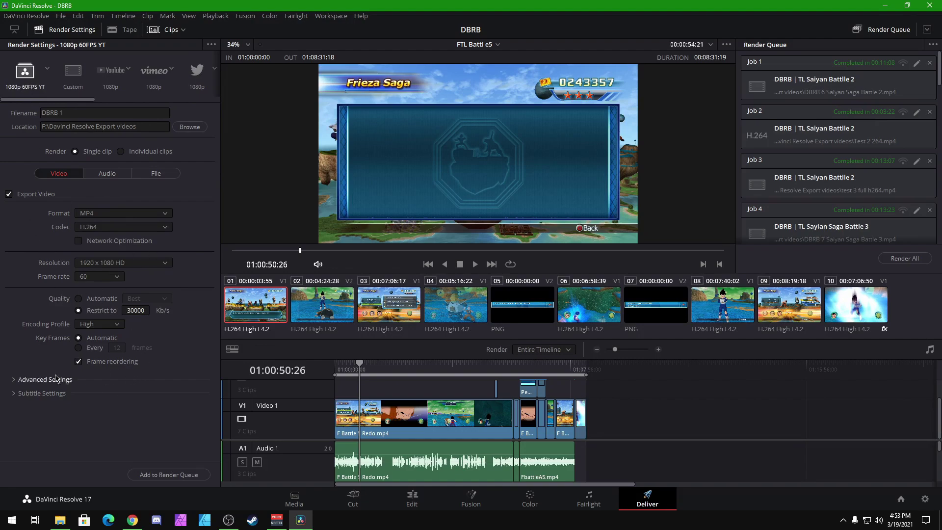
pyautogui.click(106, 173)
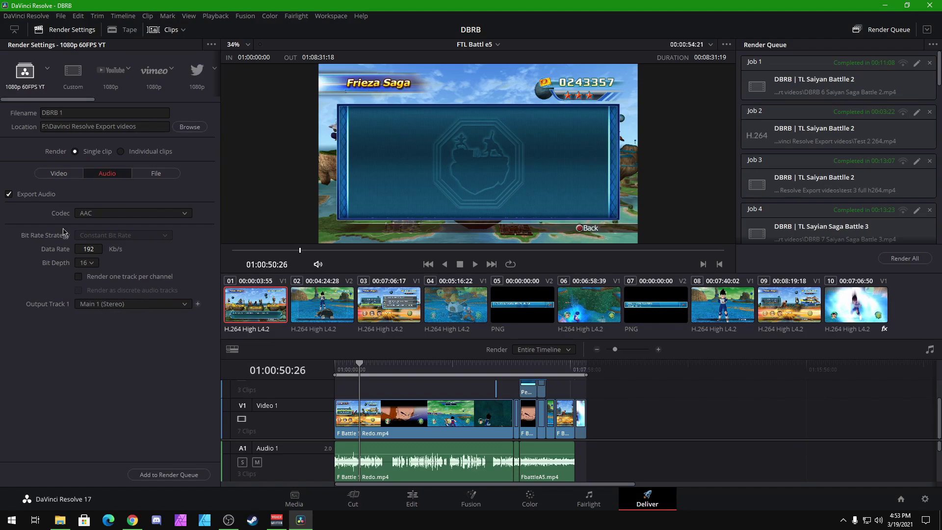
pyautogui.click(69, 175)
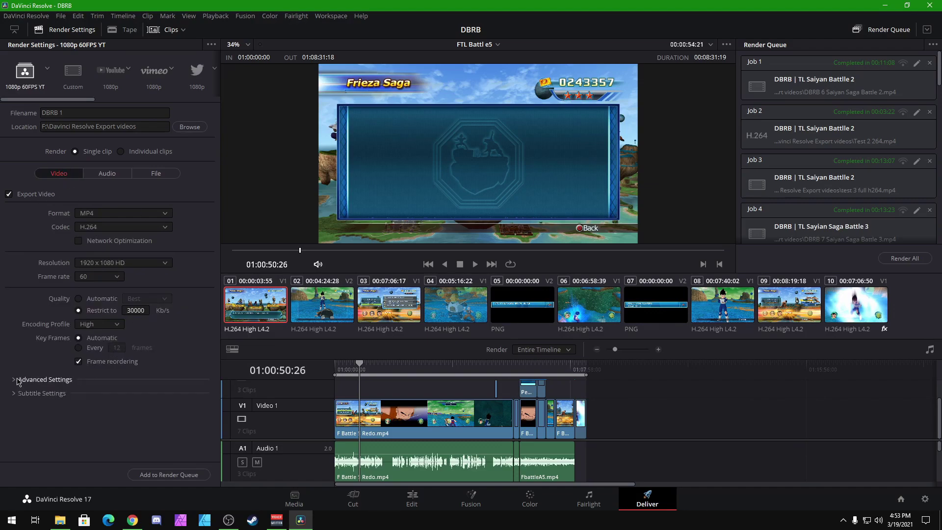
pyautogui.click(48, 379)
pyautogui.scroll(-3, 48, 378)
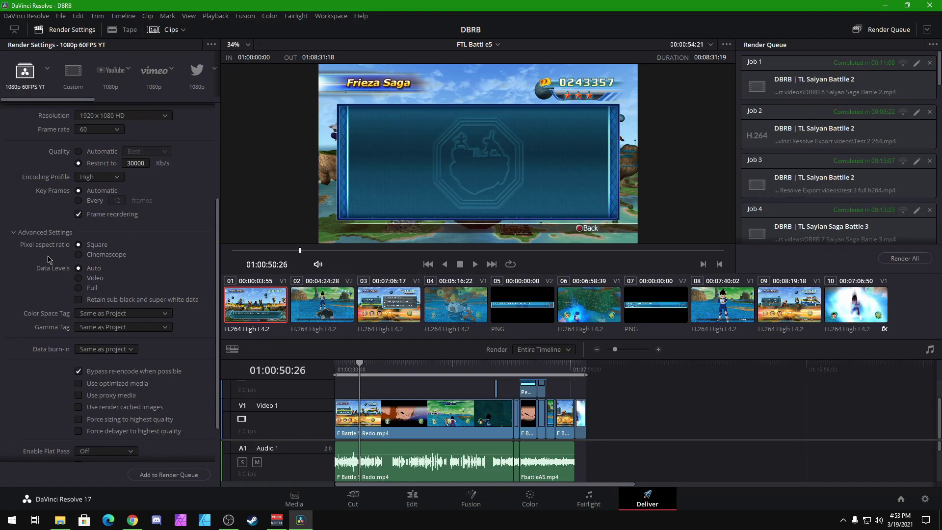
pyautogui.scroll(1, 34, 327)
pyautogui.scroll(3, 34, 328)
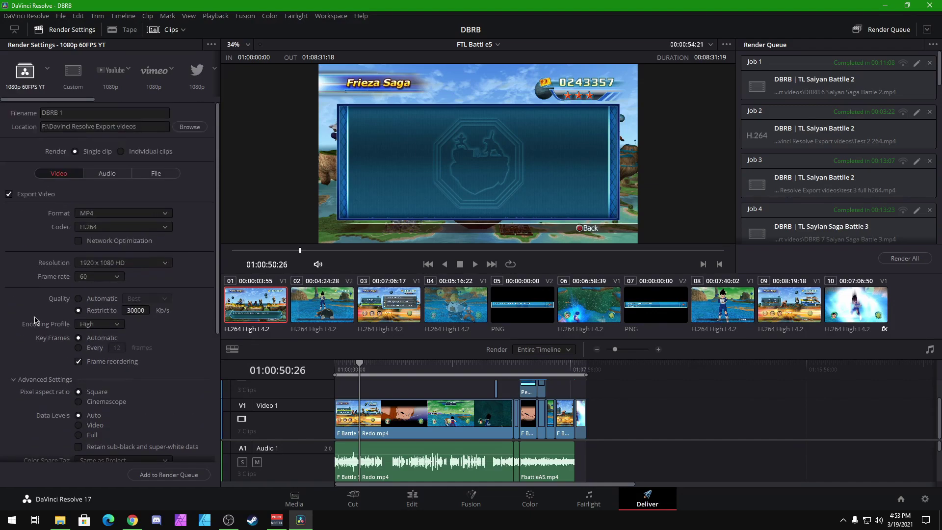
pyautogui.click(15, 380)
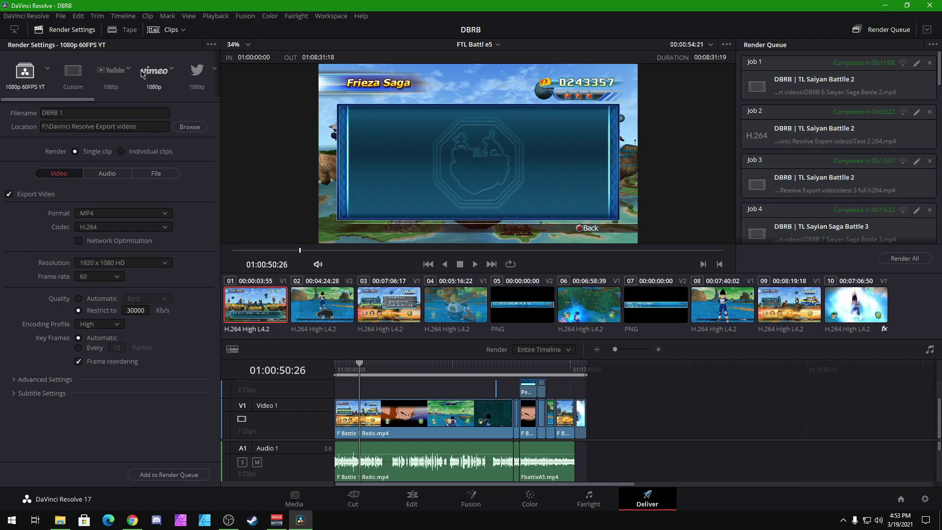
pyautogui.click(212, 45)
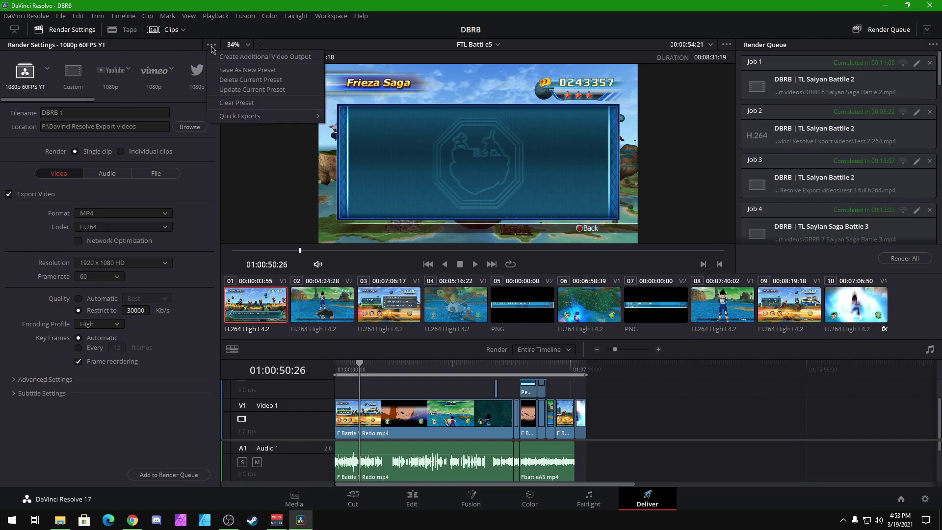
pyautogui.click(238, 73)
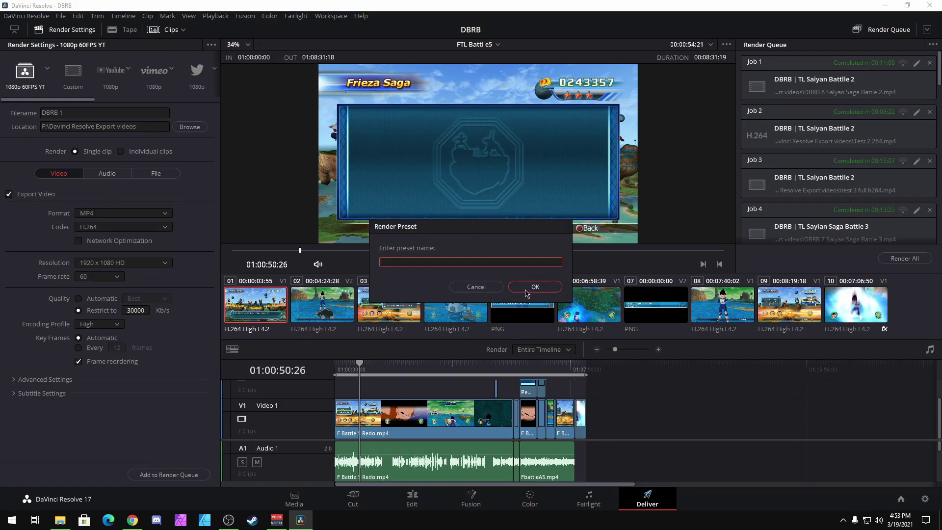
pyautogui.click(491, 290)
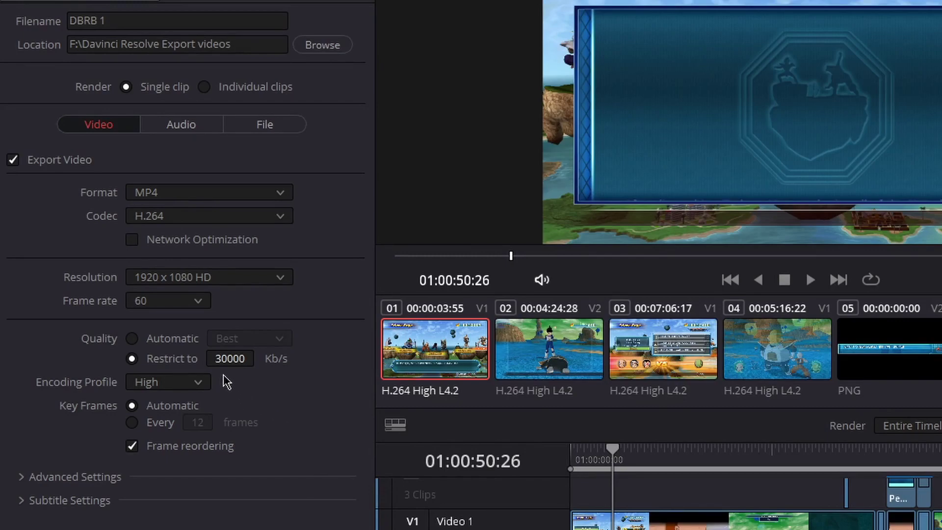
pyautogui.click(227, 360)
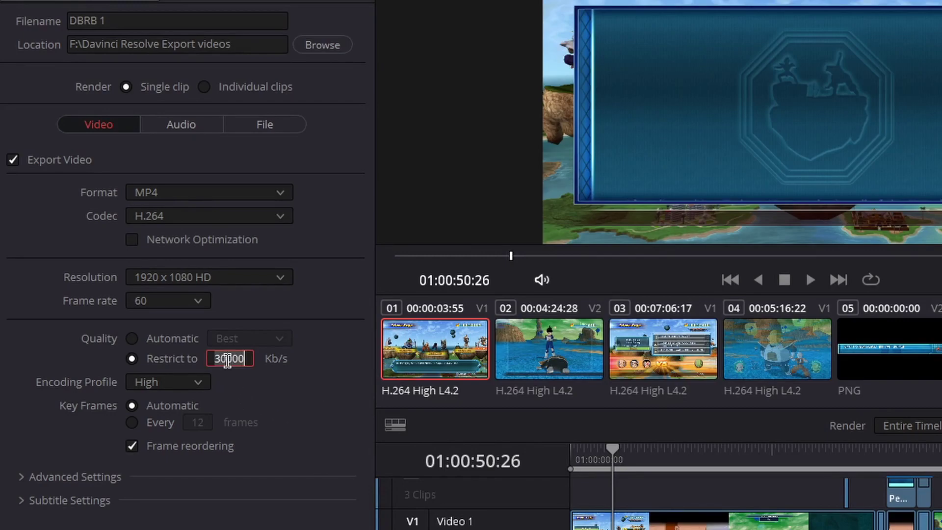
pyautogui.click(221, 359)
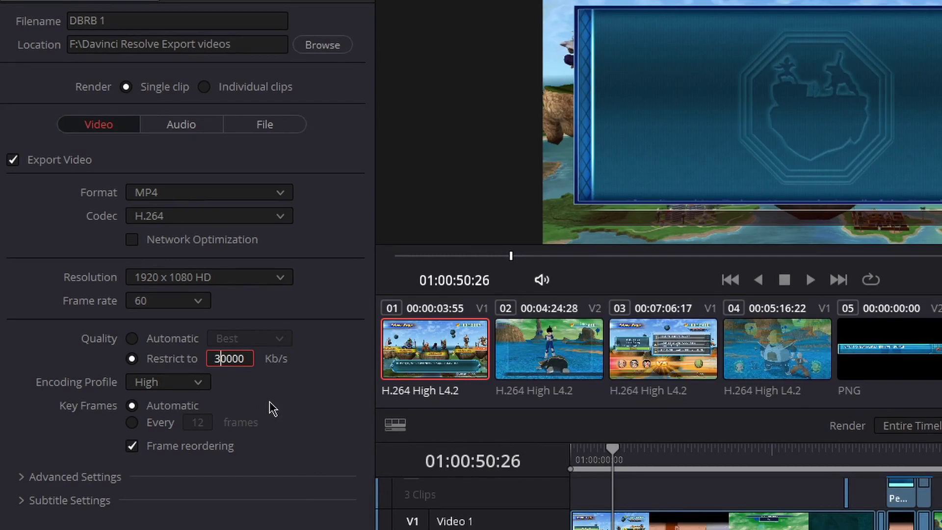
pyautogui.press('BackSpace')
pyautogui.write('1')
pyautogui.press('Delete')
pyautogui.write('2')
pyautogui.press('BackSpace')
pyautogui.write('5')
pyautogui.press('BackSpace')
pyautogui.press('BackSpace')
pyautogui.write('25')
pyautogui.press('BackSpace')
pyautogui.press('BackSpace')
pyautogui.write('30')
pyautogui.press('BackSpace')
pyautogui.press('BackSpace')
pyautogui.write('40')
pyautogui.press('BackSpace')
pyautogui.press('BackSpace')
pyautogui.write('30')
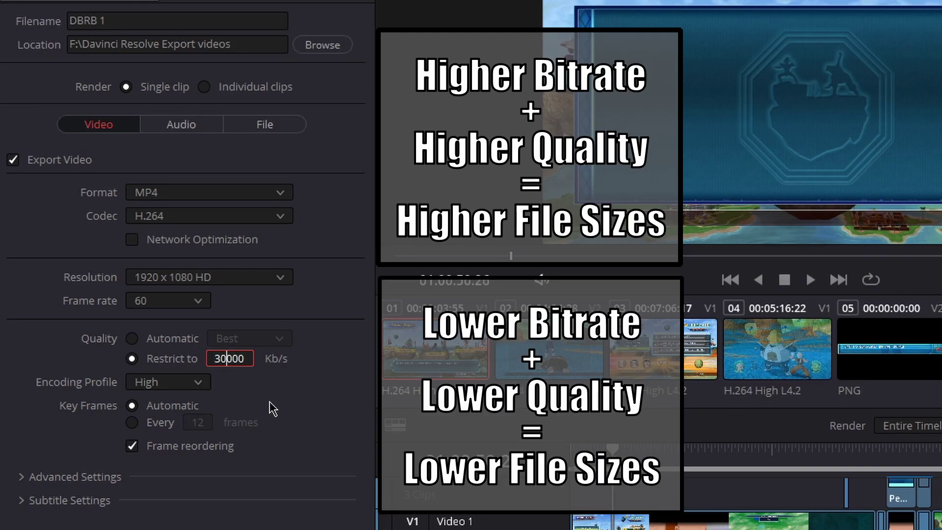
pyautogui.press('BackSpace')
pyautogui.press('BackSpace')
pyautogui.write('12')
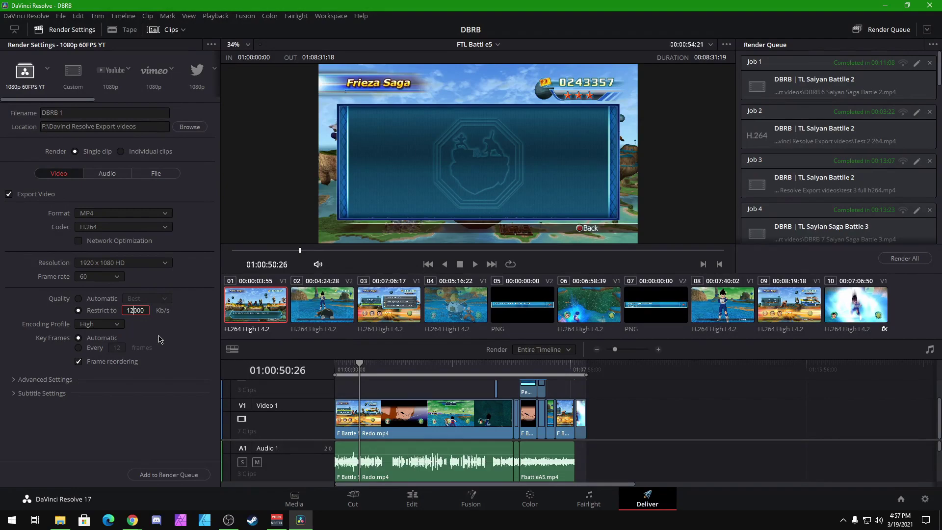
pyautogui.press('BackSpace')
pyautogui.press('BackSpace')
pyautogui.write('30')
# - Keep the High encoding profile, select the DBRB 1 filename, and select Job 17 in the render queue
pyautogui.click(95, 329)
pyautogui.click(97, 333)
pyautogui.moveTo(67, 112); pyautogui.dragTo(37, 113)
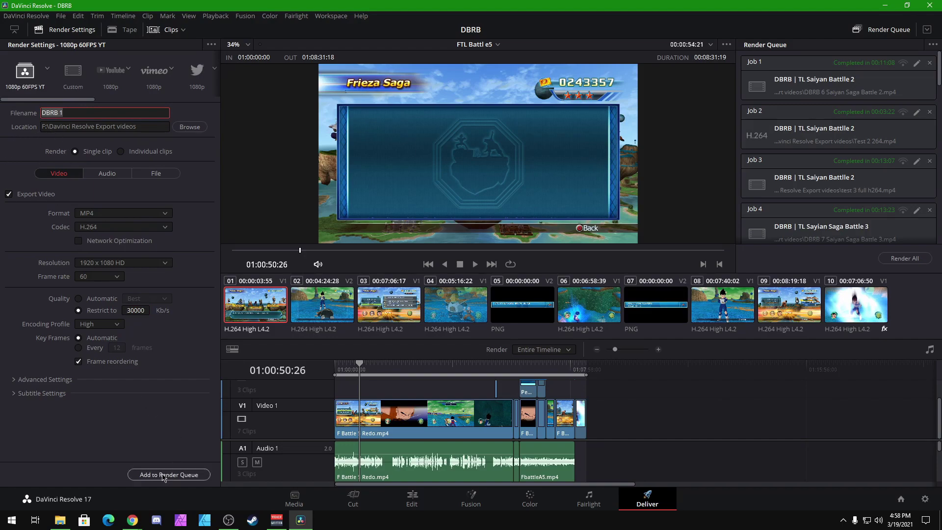
pyautogui.moveTo(936, 85); pyautogui.dragTo(937, 208)
pyautogui.click(829, 173)
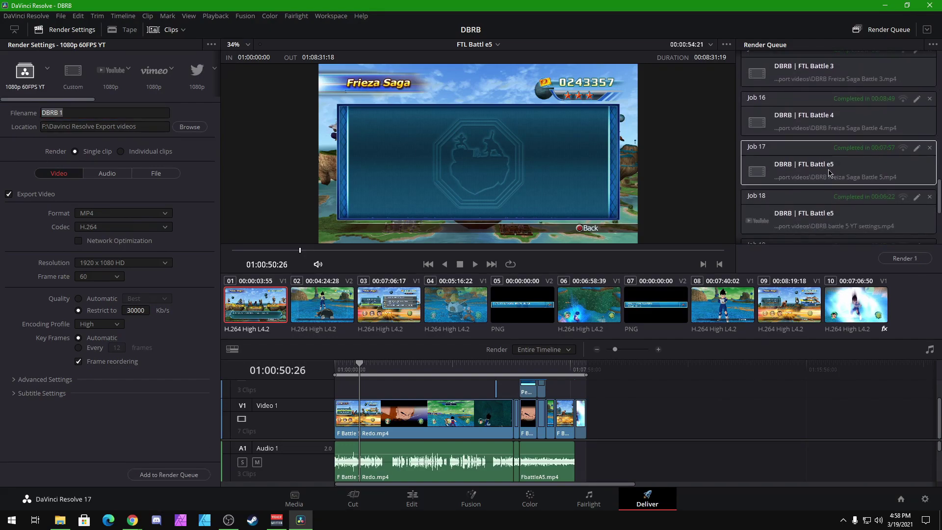